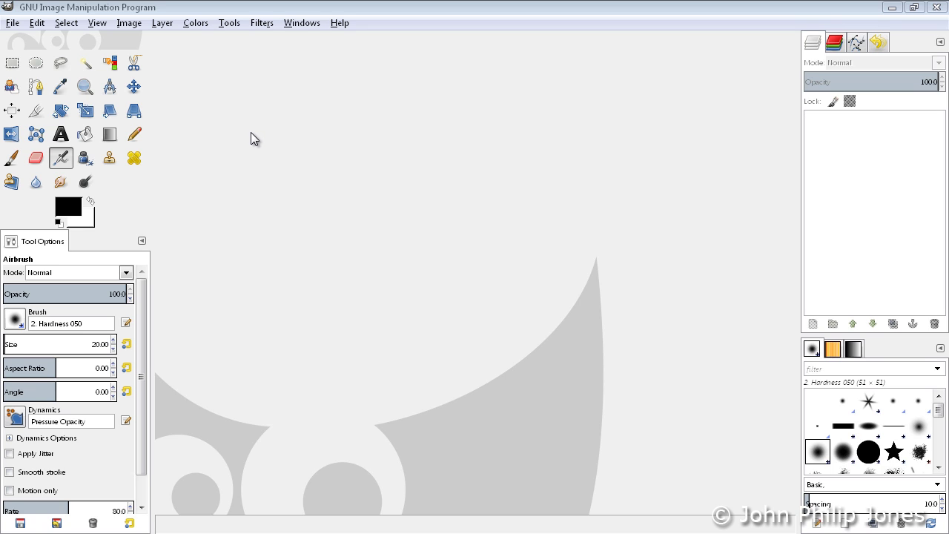
Step: Toggle Single-Window Mode off and back on, then maximize the GIMP window
click(304, 23)
click(330, 104)
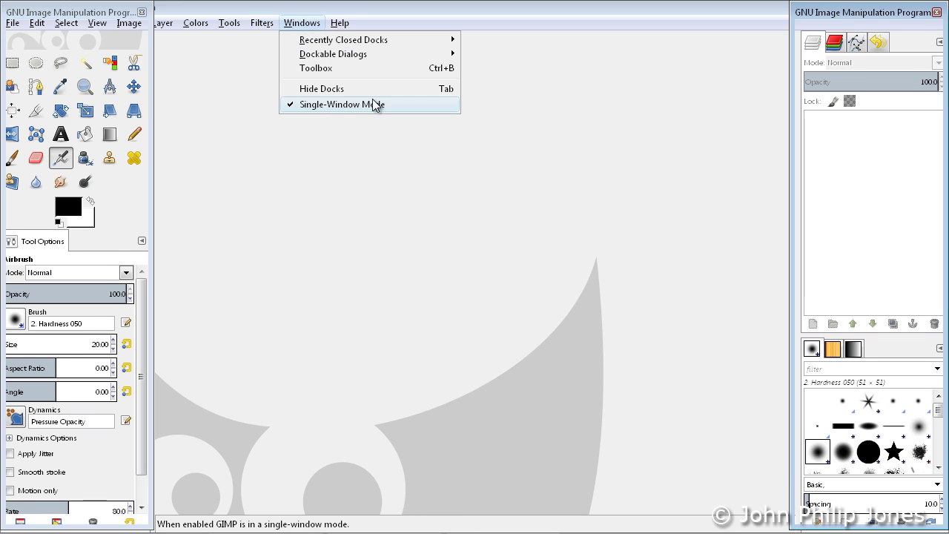
drag(308, 141, 549, 120)
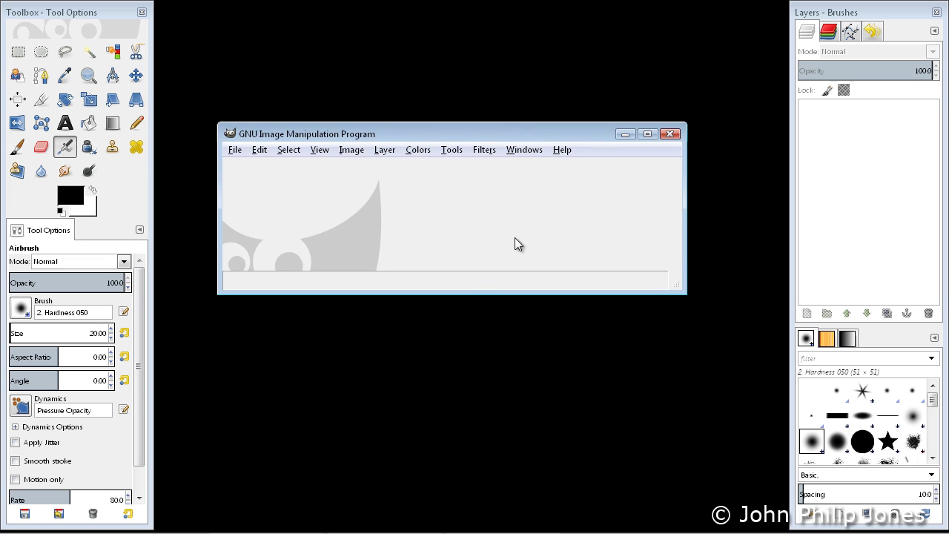
click(531, 150)
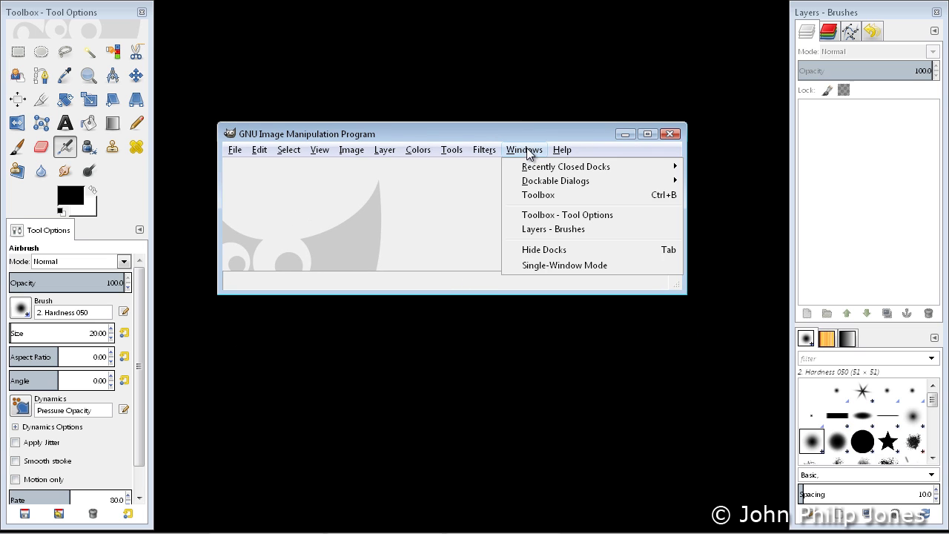
click(568, 269)
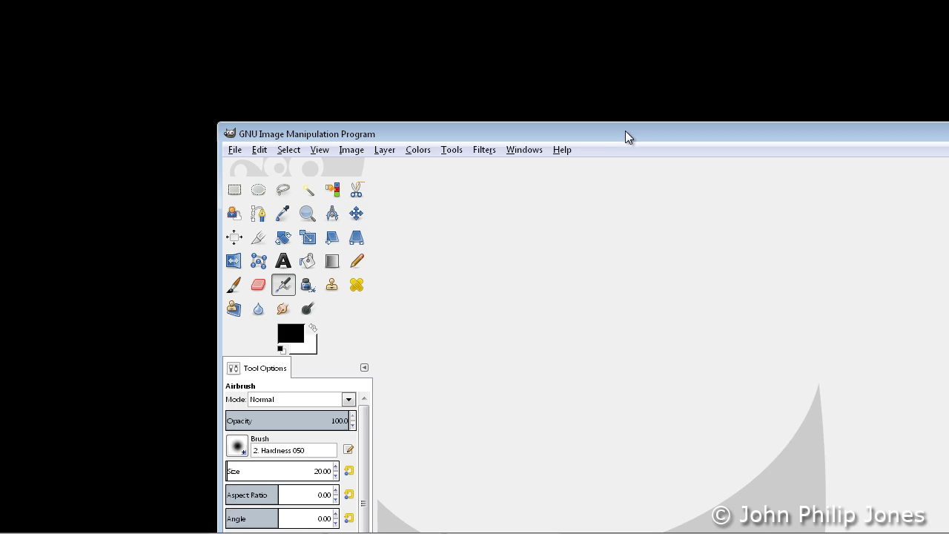
drag(625, 137, 435, 101)
click(925, 98)
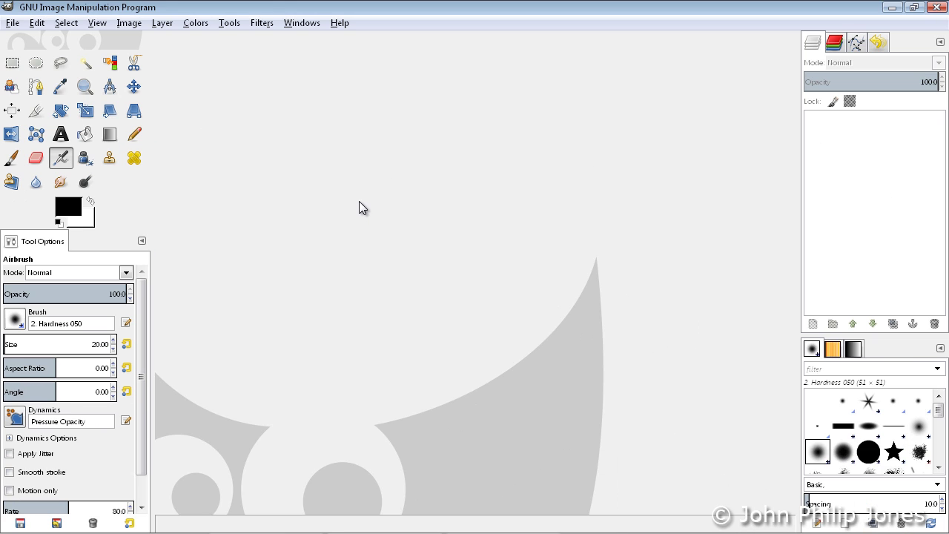
Step: Create a new blank 640×400 image with File > New
click(12, 23)
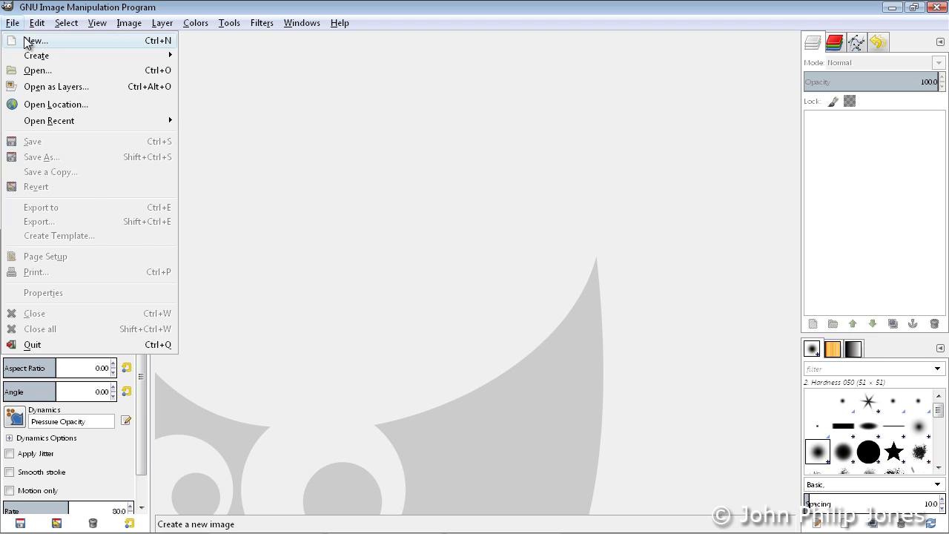
click(29, 39)
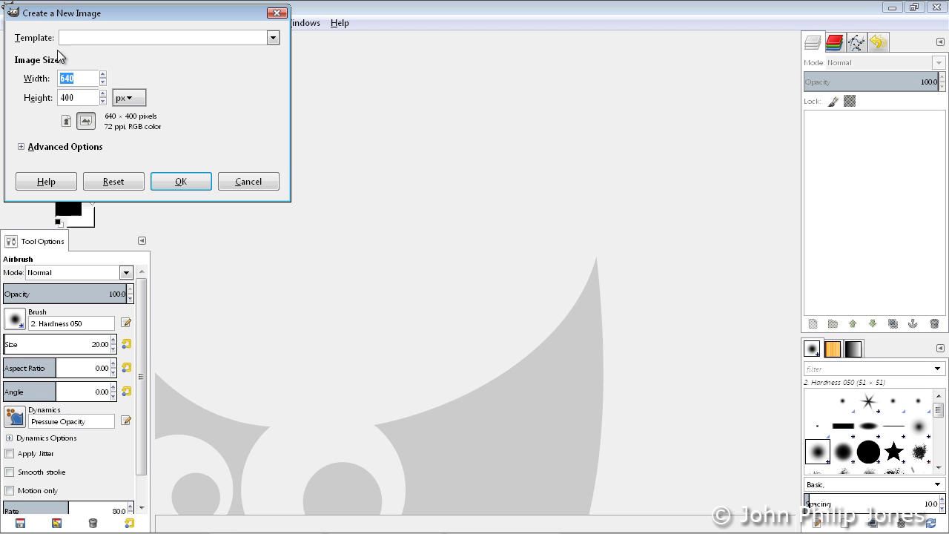
click(181, 182)
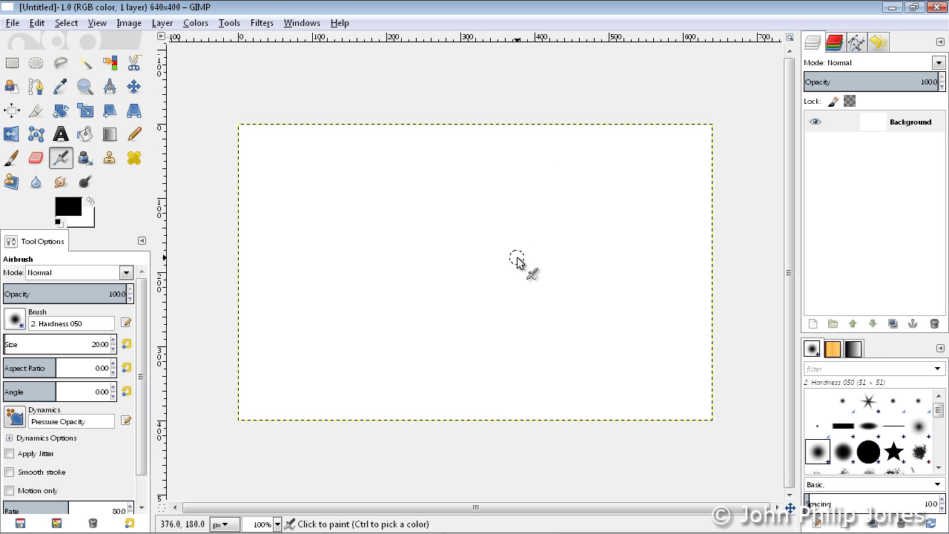
Step: Detach the Tool Options and Brushes panels into floating windows
drag(43, 243, 240, 220)
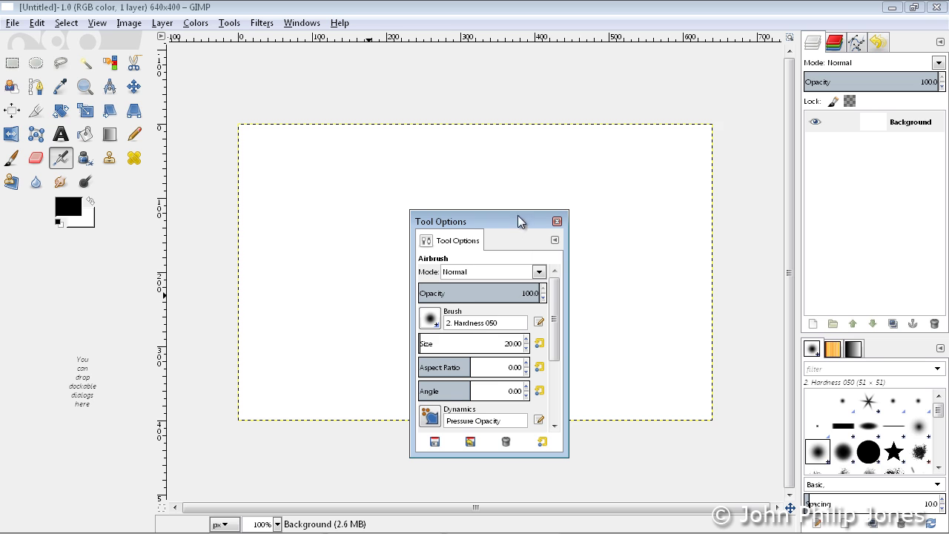
drag(518, 215, 125, 246)
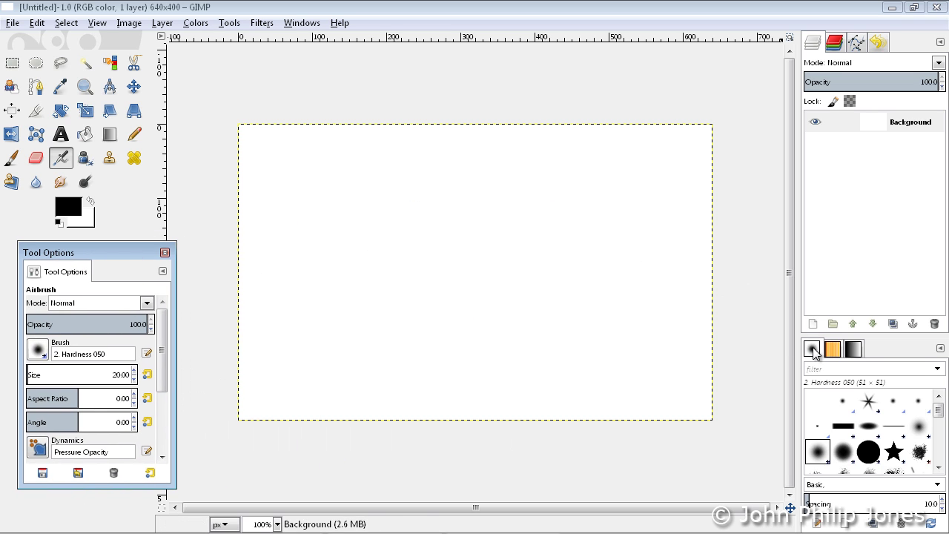
mouse_move(812, 351)
mouse_down()
mouse_move(650, 212)
mouse_move(586, 292)
mouse_up()
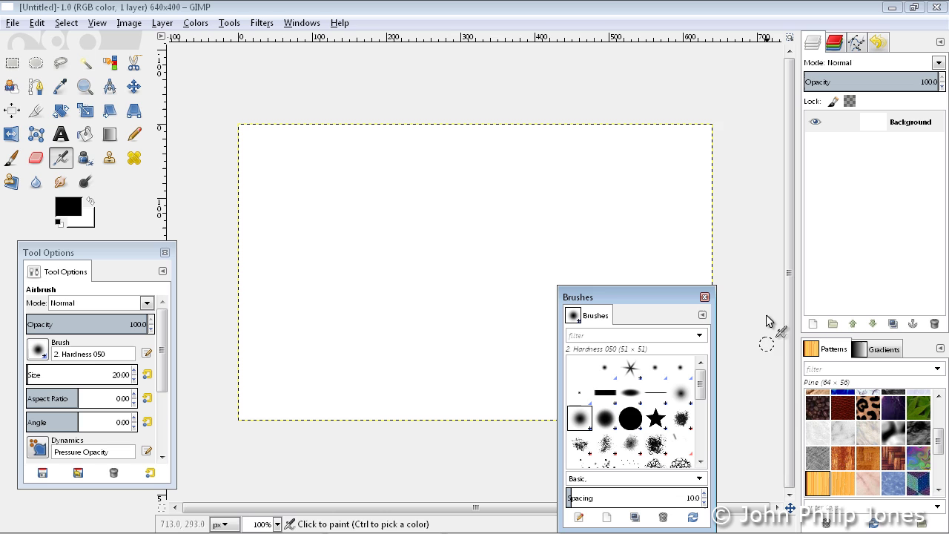
drag(676, 297, 713, 203)
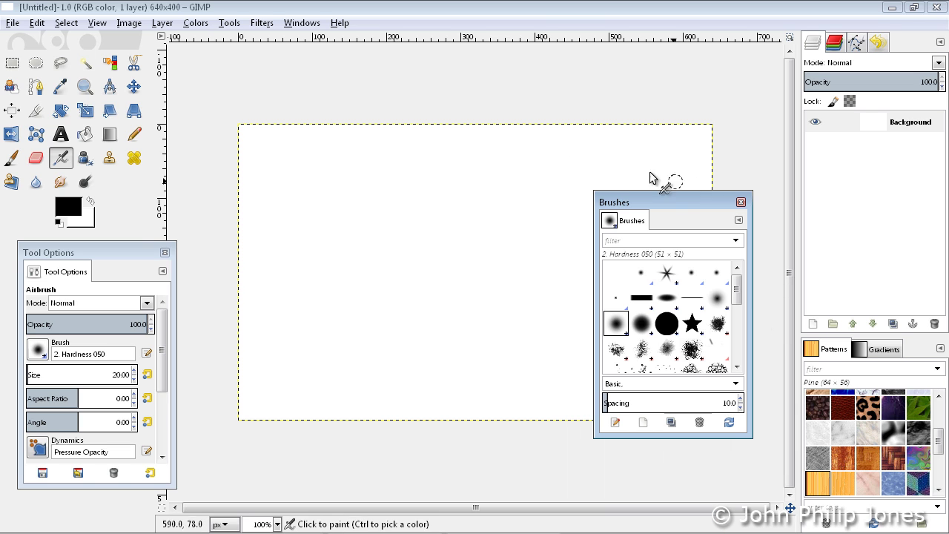
Step: Switch to multi-window mode and close the floating Brushes and Tool Options panels
click(302, 23)
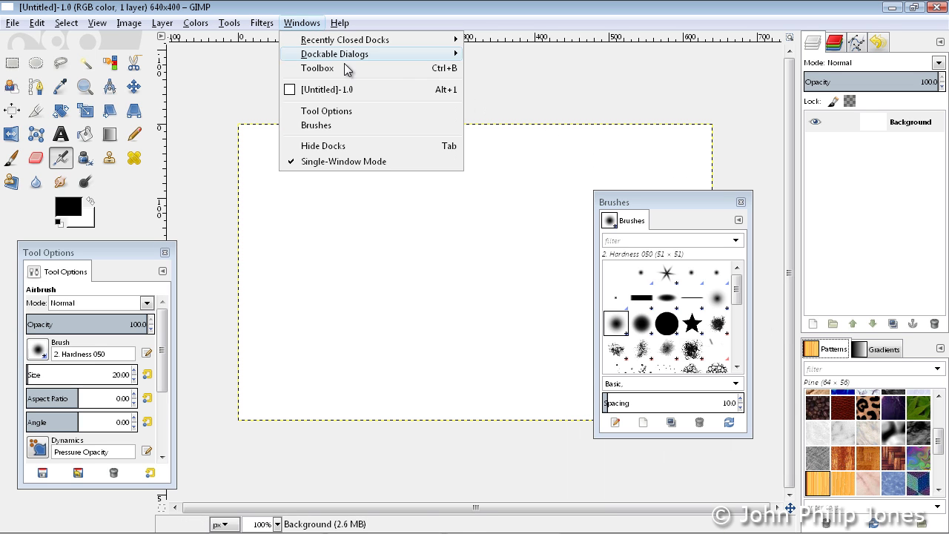
click(373, 163)
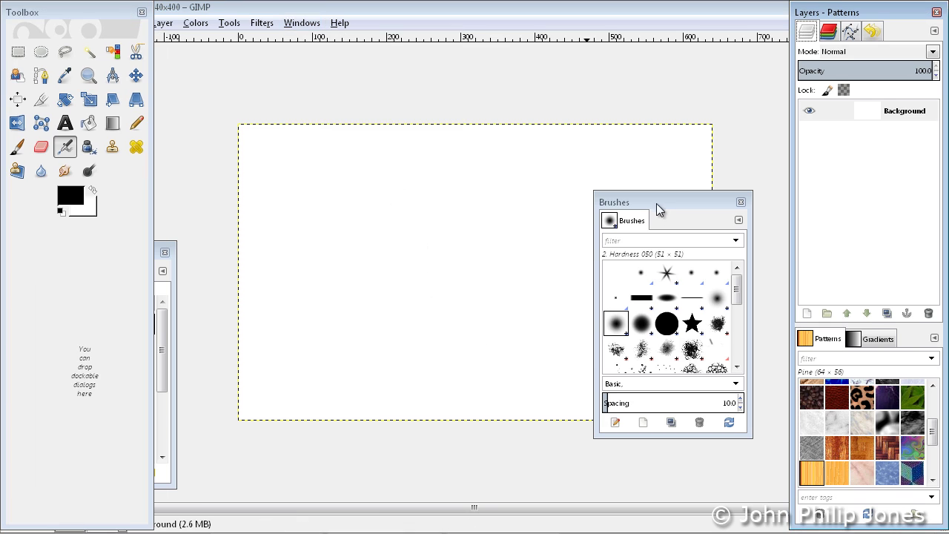
drag(158, 248, 254, 117)
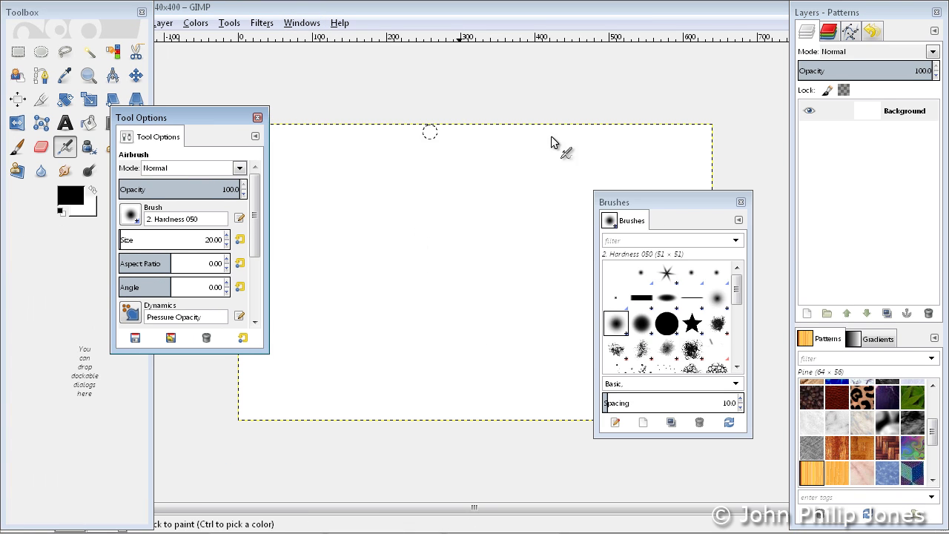
drag(684, 199, 867, 167)
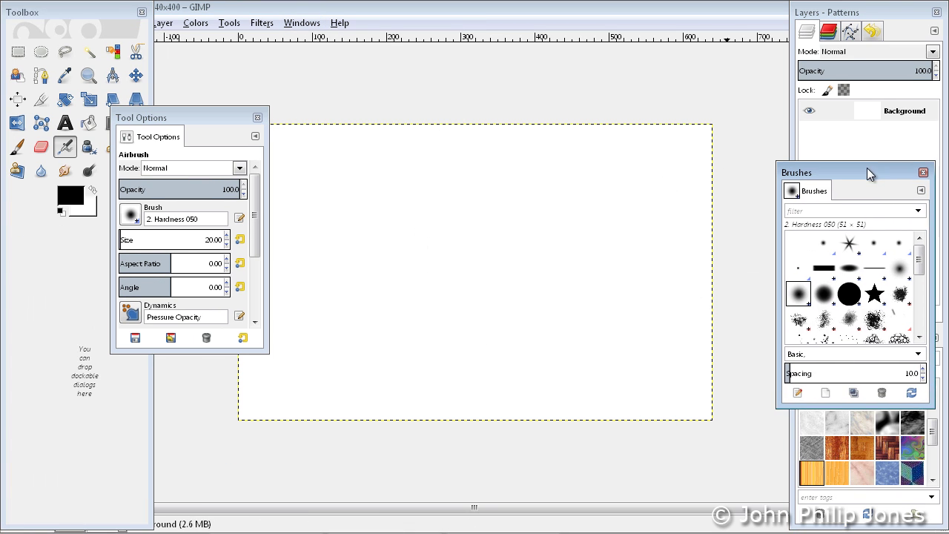
click(923, 172)
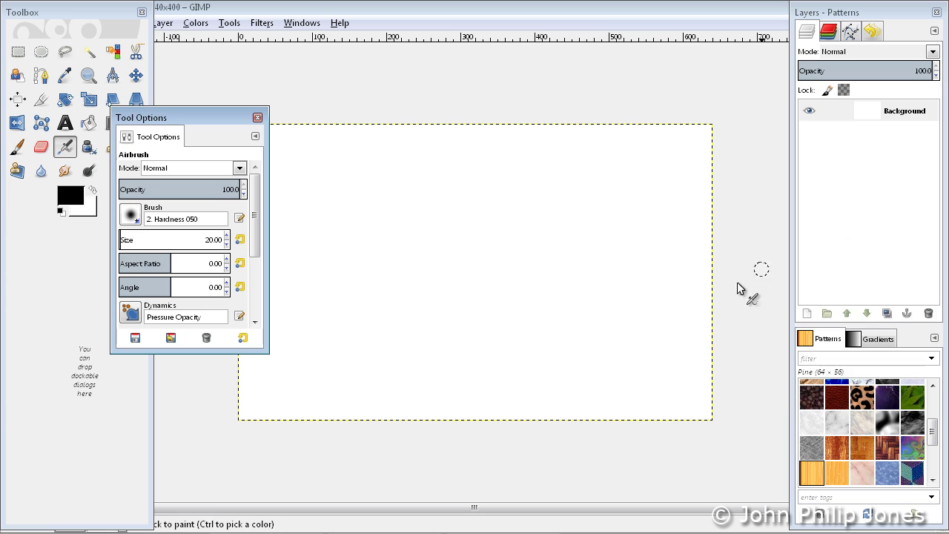
click(258, 118)
Step: Return to Single-Window Mode and maximize the GIMP window
click(305, 24)
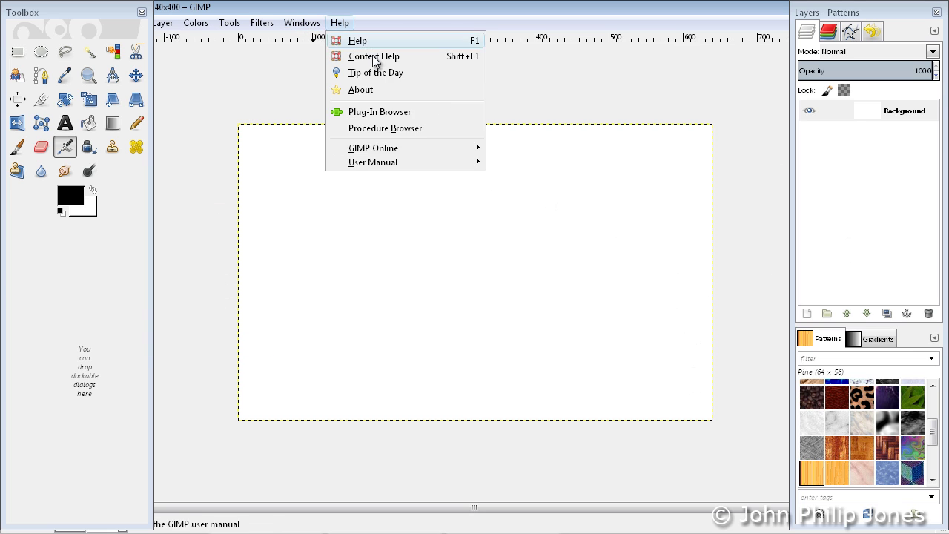
click(313, 163)
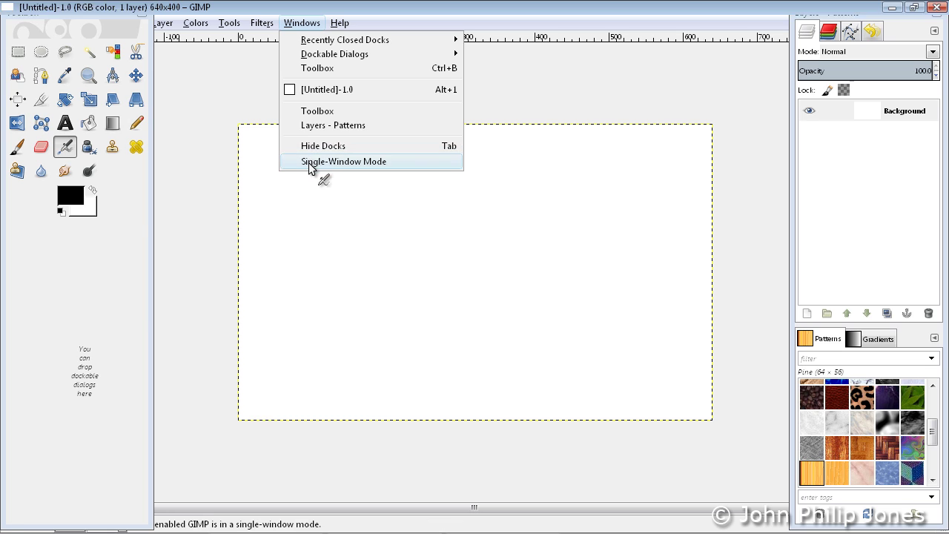
click(925, 99)
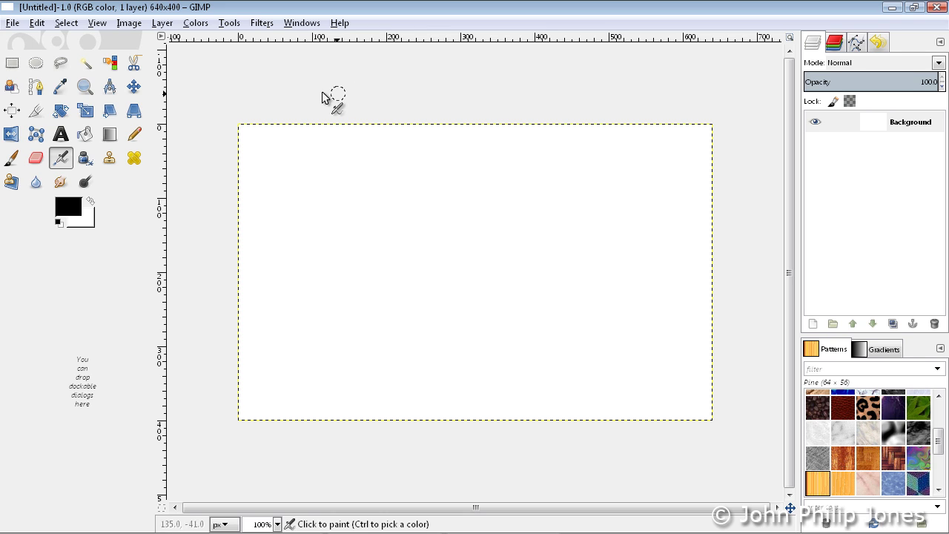
Step: Open Edit > Preferences on the Window Management page
click(37, 23)
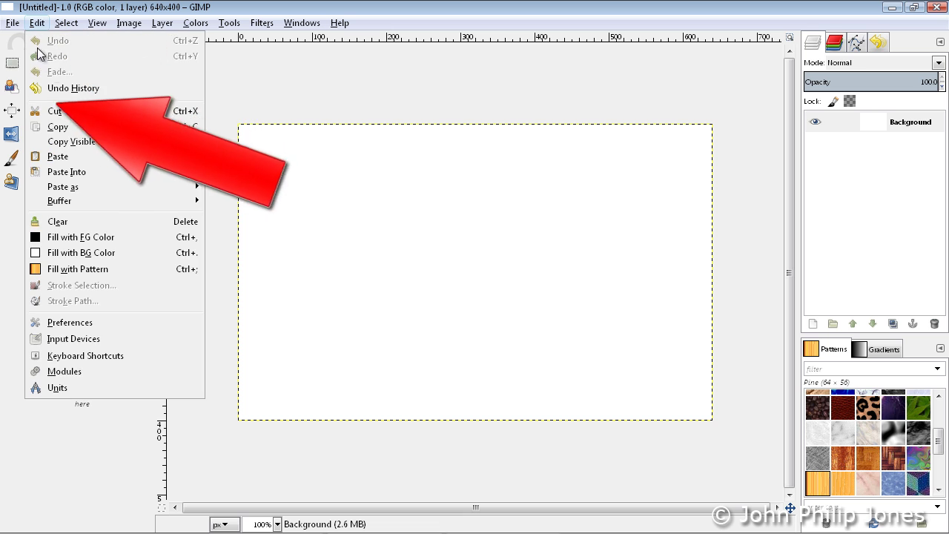
click(85, 326)
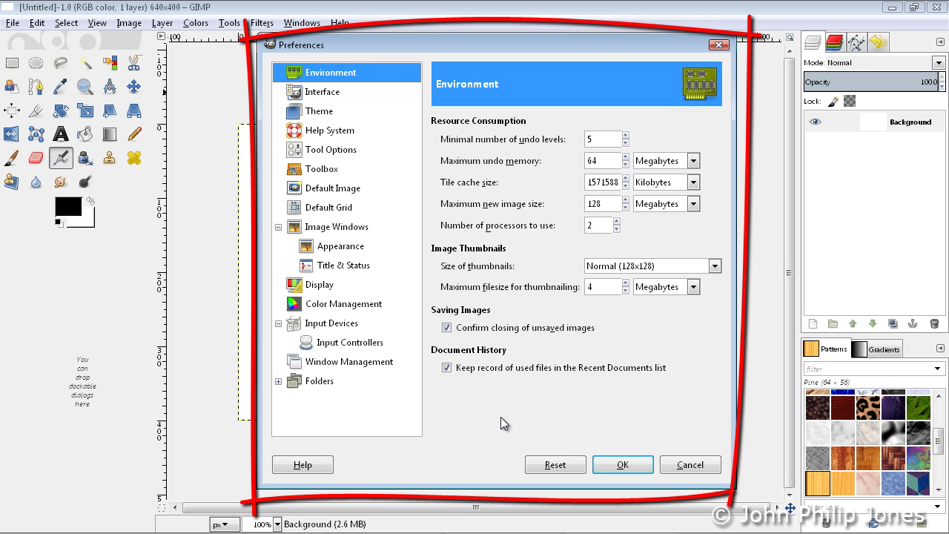
click(341, 362)
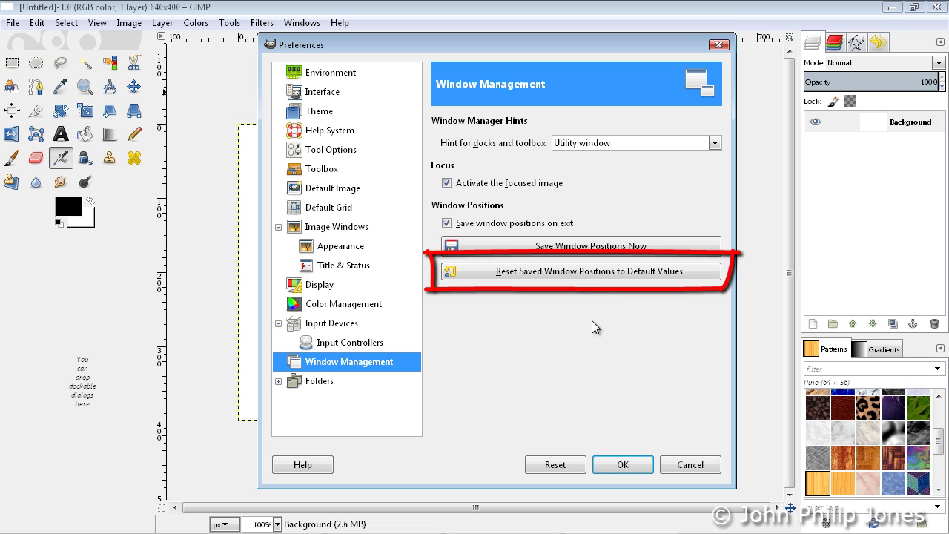
Step: Reset saved window positions to defaults, confirm Preferences, and close the Untitled image
click(586, 272)
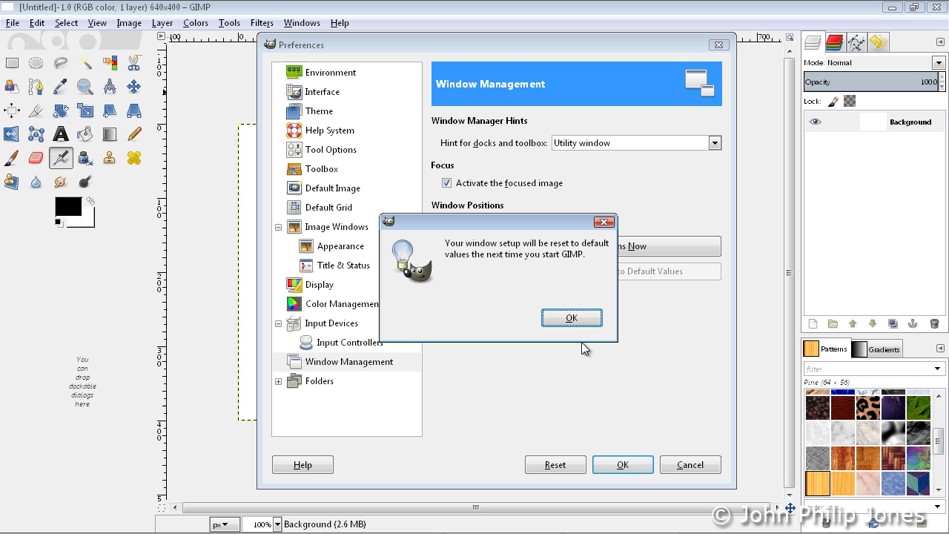
click(572, 320)
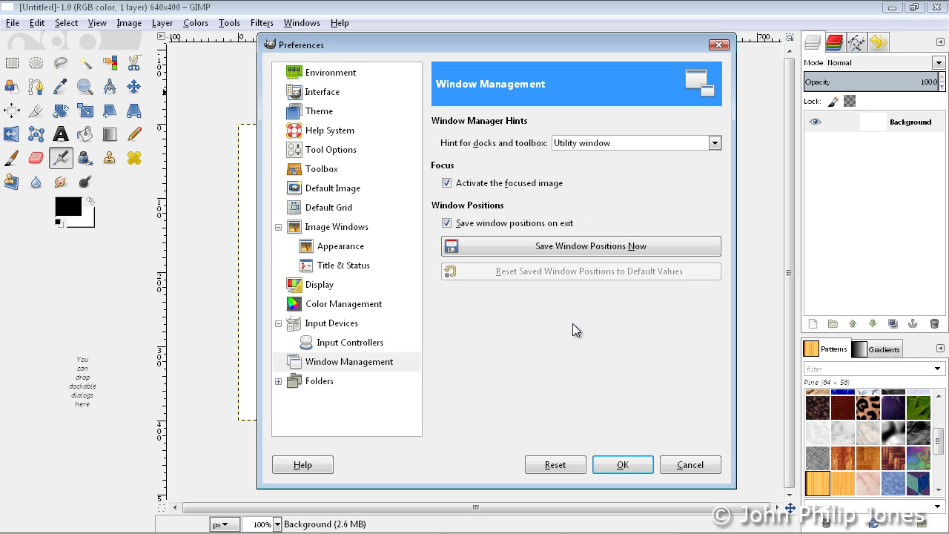
click(625, 467)
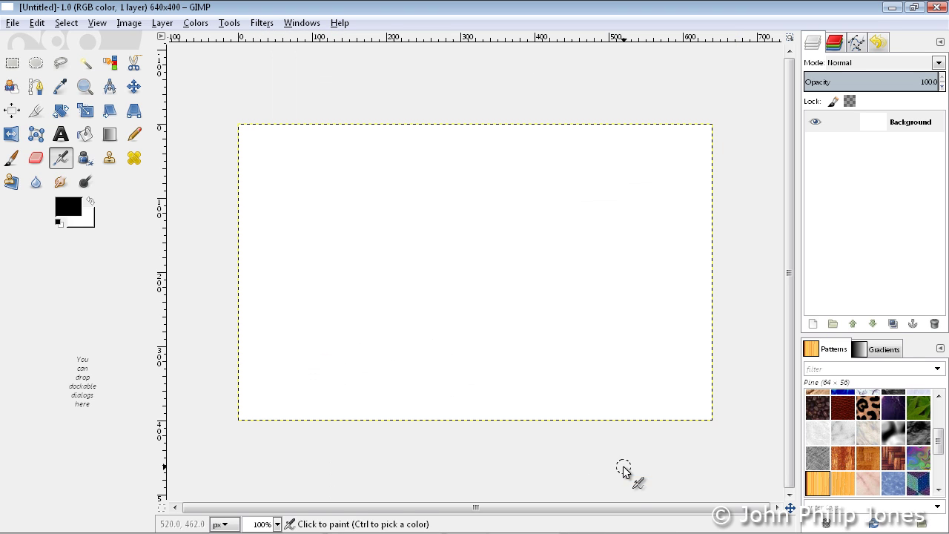
click(934, 9)
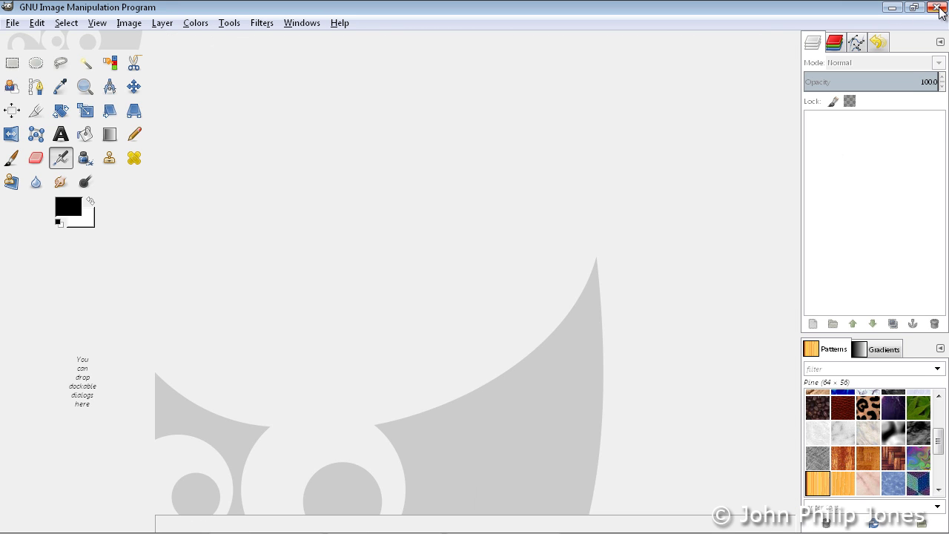
Step: Quit GIMP and search 'GI' in the Start menu to relaunch GIMP 2
click(936, 8)
click(29, 525)
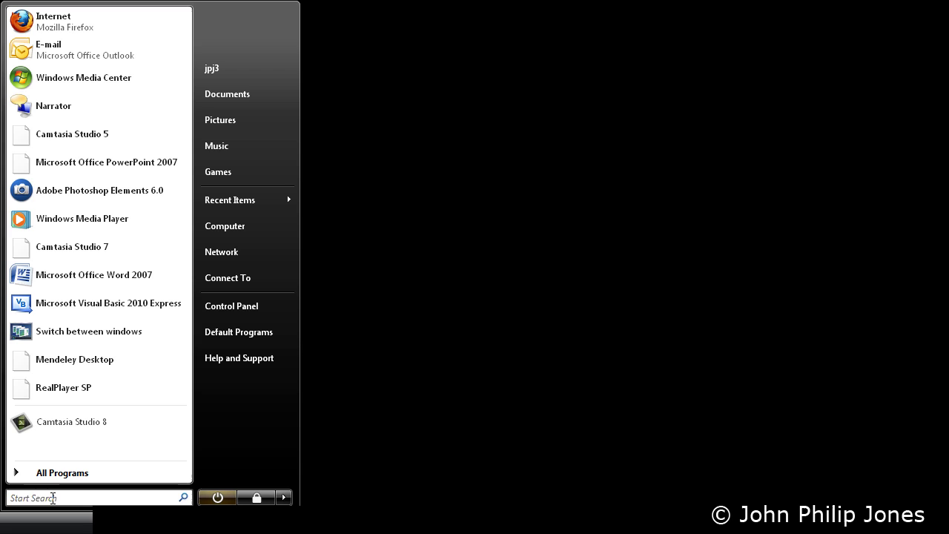
text(GI)
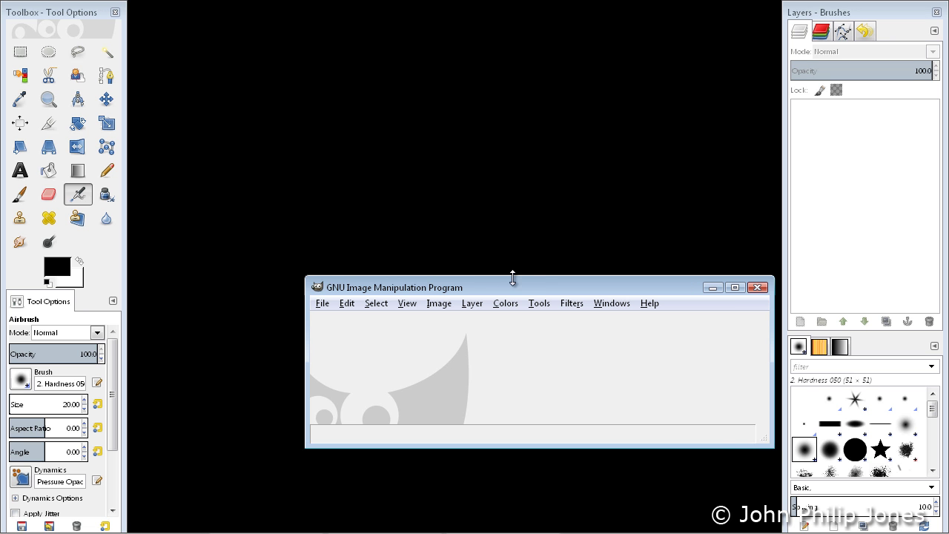
Step: Maximize GIMP, enable Single-Window Mode, and widen the left toolbox dock
drag(530, 280, 530, 175)
drag(588, 183, 505, 124)
click(654, 130)
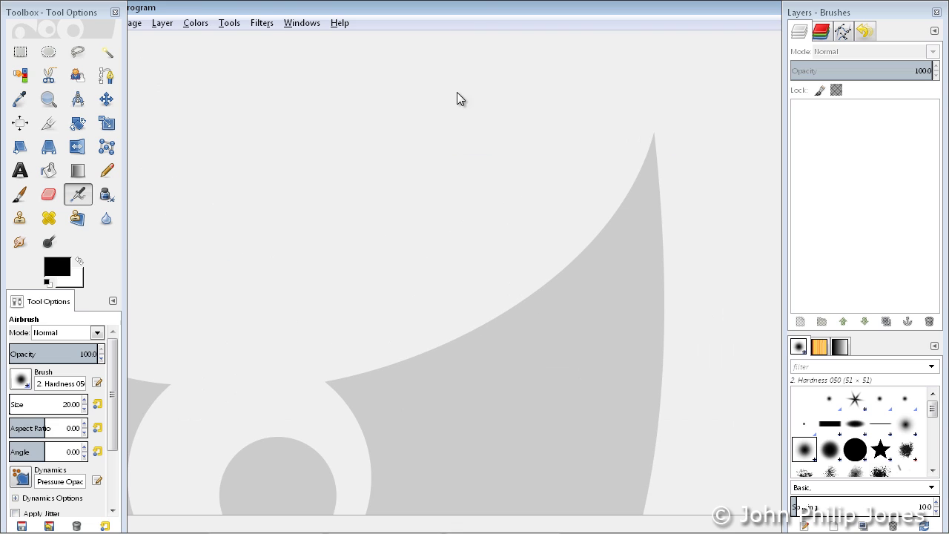
click(299, 22)
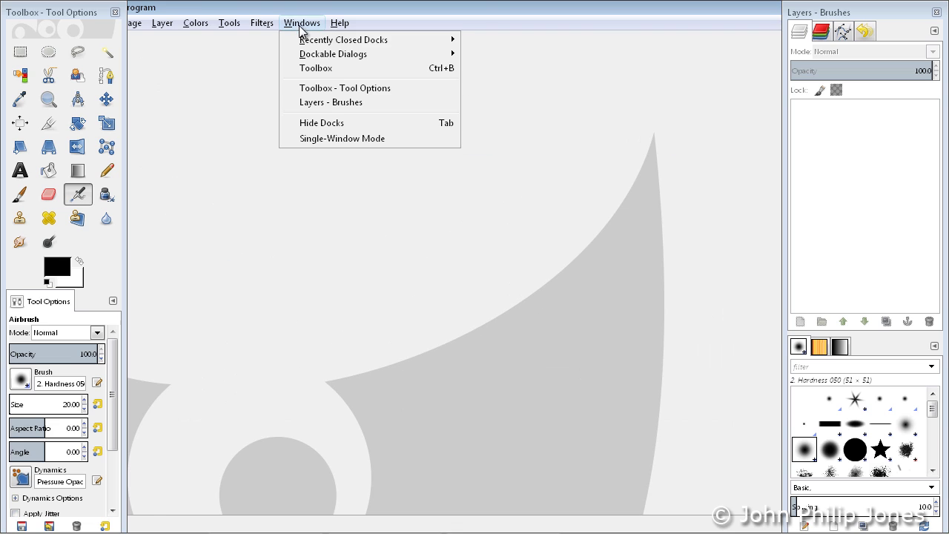
click(333, 140)
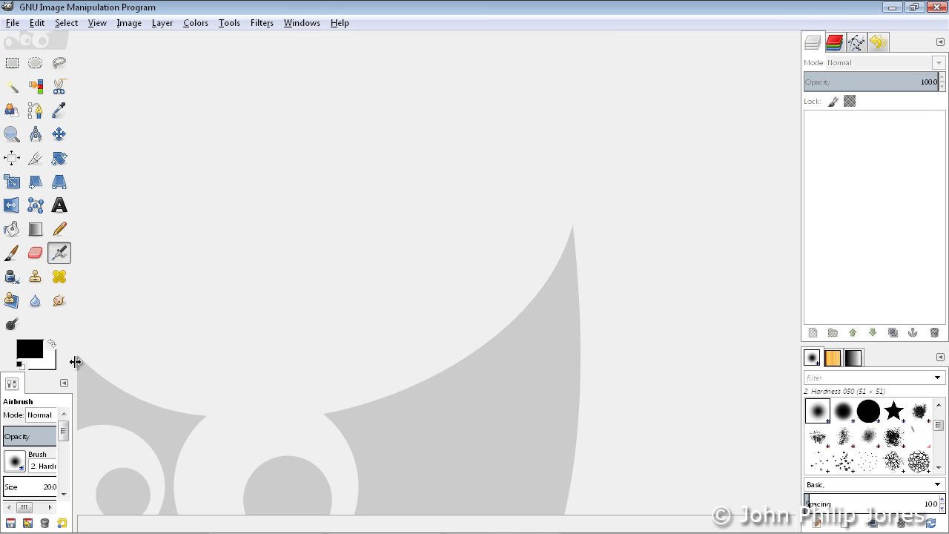
drag(74, 361, 142, 360)
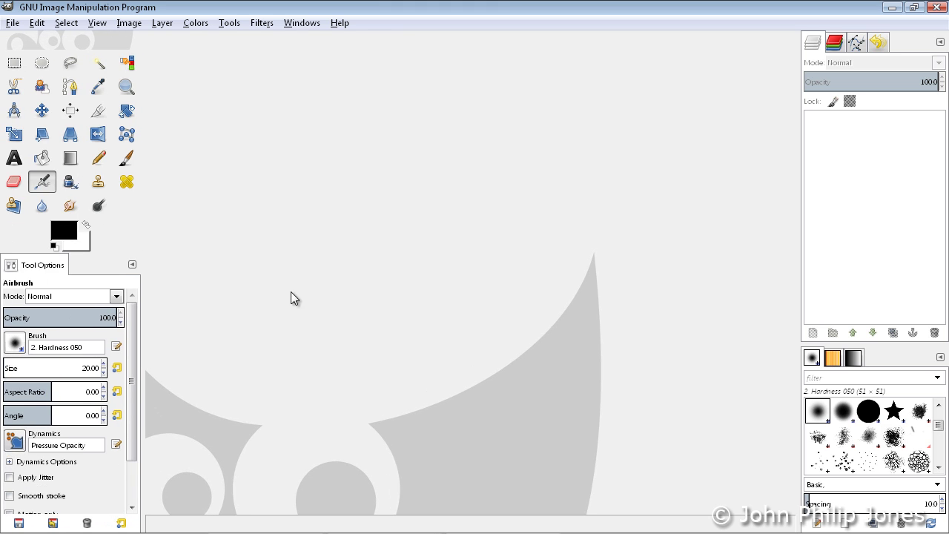